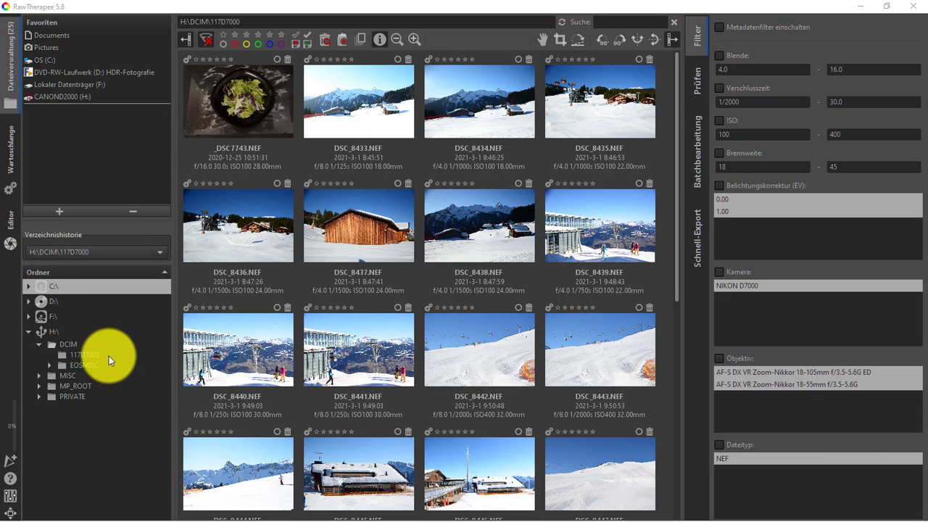
Step: Open the 117D7000 folder and pick the snow-hut photo DSC_8456.NEF from the last thumbnail row
{"action": "left_click", "coordinate": [85, 355]}
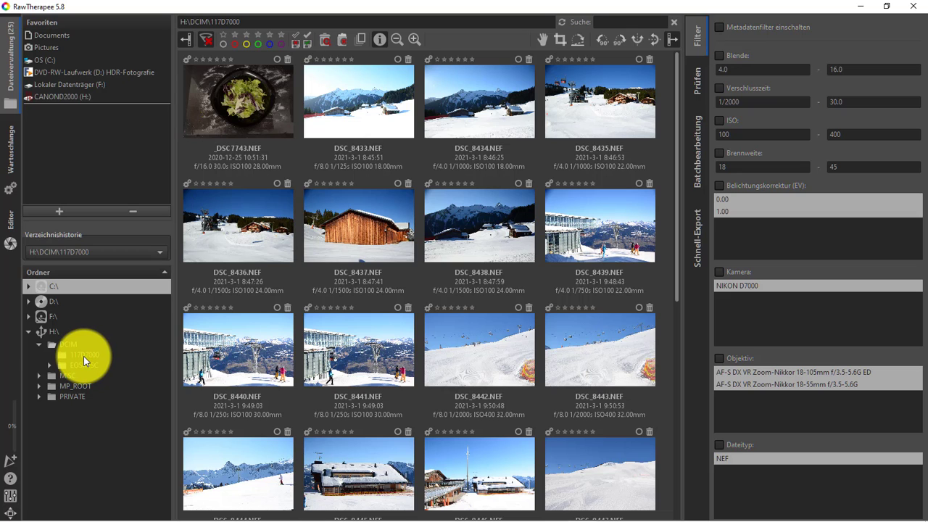
{"action": "left_click", "coordinate": [84, 356]}
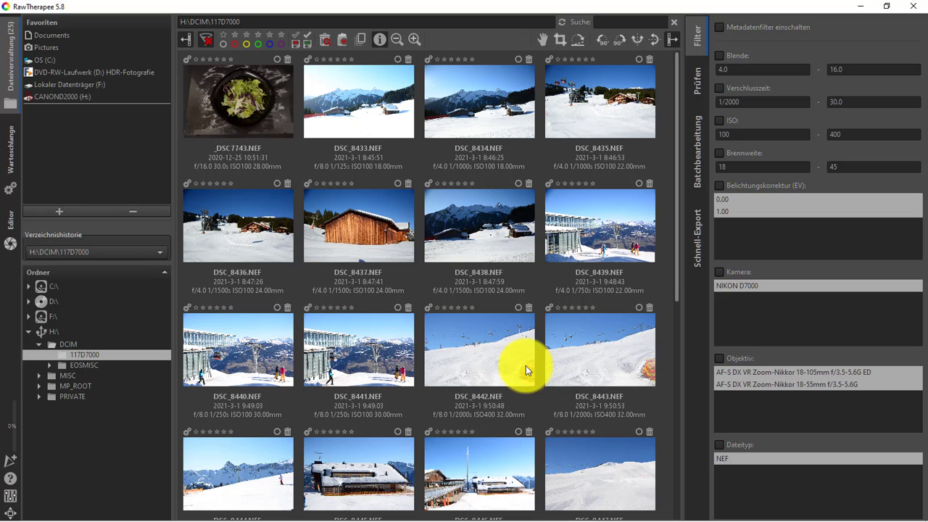
{"action": "mouse_move", "coordinate": [678, 277]}
{"action": "left_mouse_down"}
{"action": "mouse_move", "coordinate": [686, 382]}
{"action": "mouse_move", "coordinate": [707, 414]}
{"action": "mouse_move", "coordinate": [711, 465]}
{"action": "left_mouse_up"}
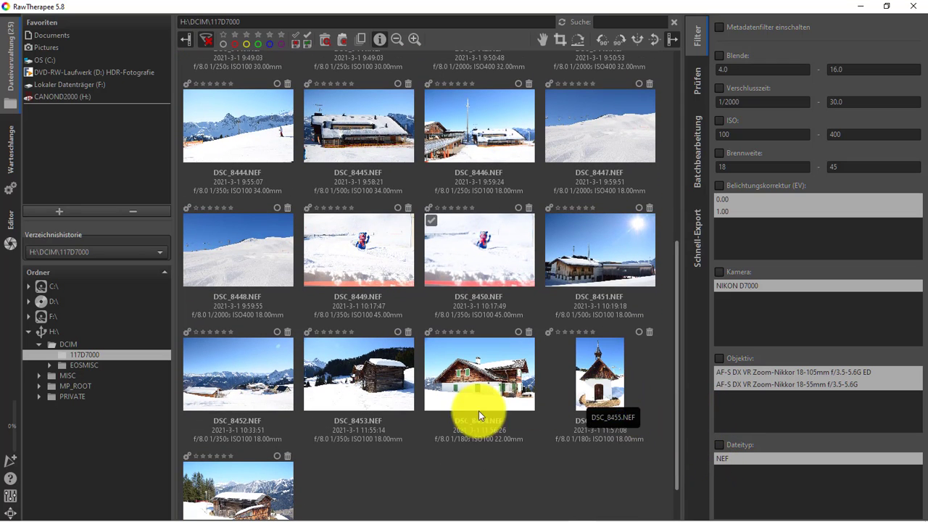
{"action": "left_click", "coordinate": [260, 505]}
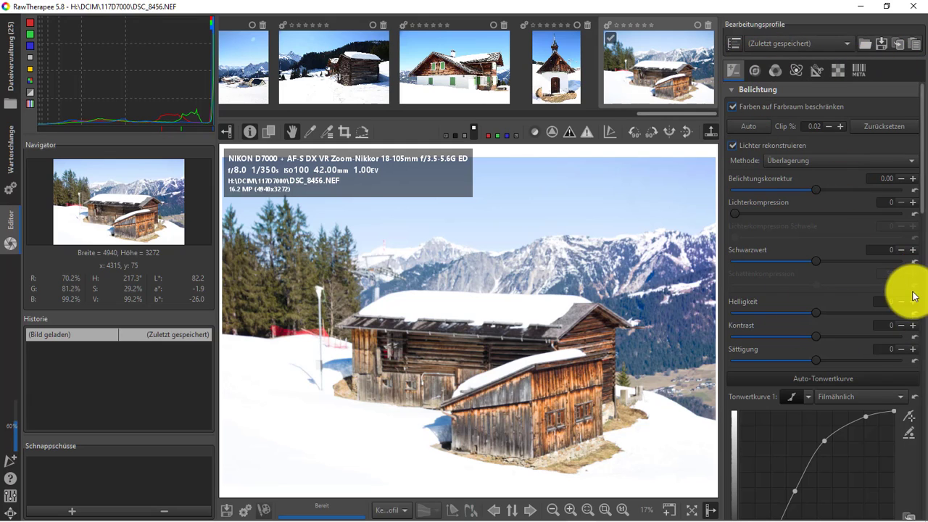
Step: Browse down the editor's tool panel and return to the Belichtung section, all values unchanged
{"action": "scroll", "coordinate": [912, 308], "scroll_direction": "down", "scroll_amount": 3}
{"action": "scroll", "coordinate": [912, 323], "scroll_direction": "down", "scroll_amount": 3}
{"action": "scroll", "coordinate": [912, 322], "scroll_direction": "down", "scroll_amount": 1}
{"action": "scroll", "coordinate": [912, 322], "scroll_direction": "down", "scroll_amount": 3}
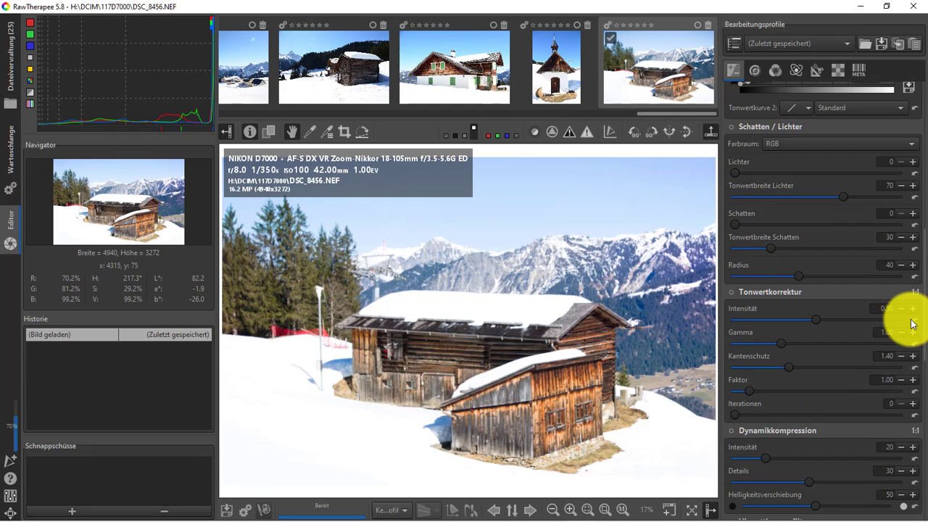
{"action": "scroll", "coordinate": [912, 322], "scroll_direction": "down", "scroll_amount": 4}
{"action": "scroll", "coordinate": [912, 323], "scroll_direction": "up", "scroll_amount": 3}
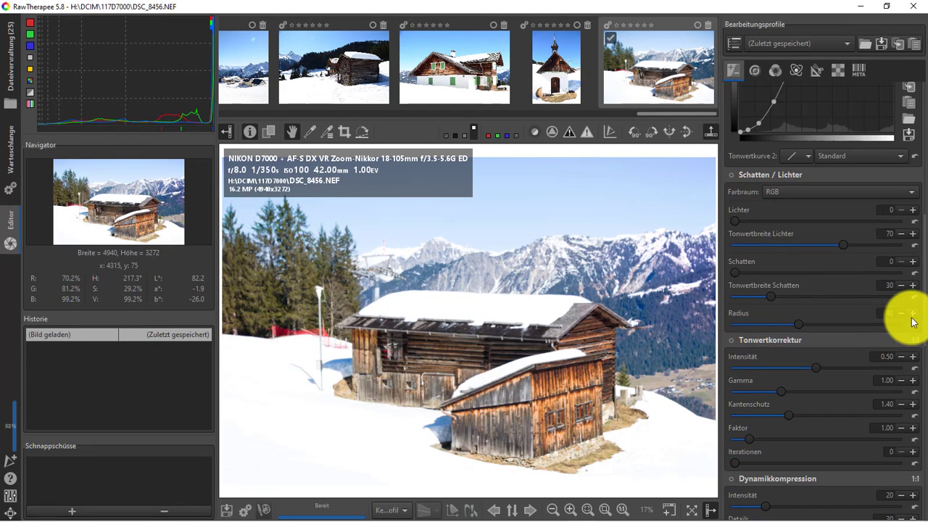
{"action": "scroll", "coordinate": [913, 322], "scroll_direction": "up", "scroll_amount": 3}
{"action": "scroll", "coordinate": [912, 322], "scroll_direction": "up", "scroll_amount": 3}
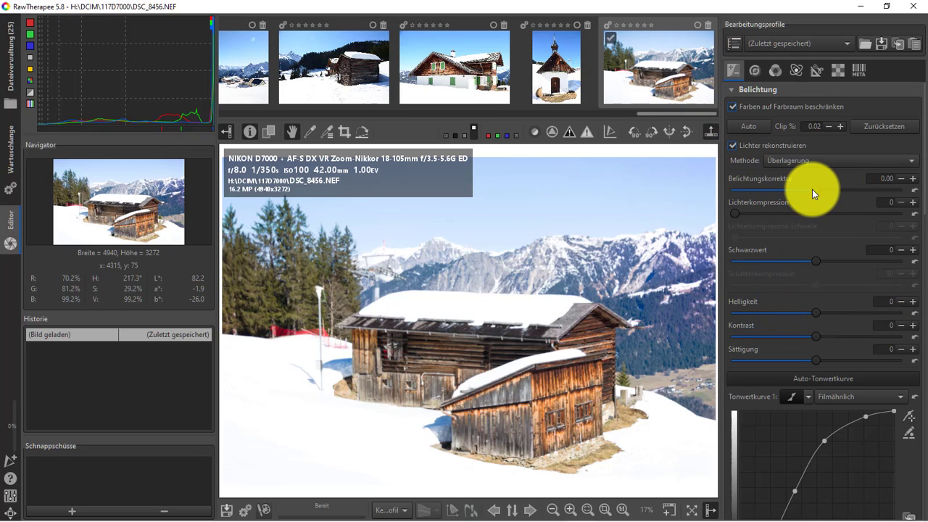
Step: Set exposure -1.43, highlight compression 68, brightness -7, contrast 3 and saturation 3
{"action": "left_click_drag", "start_coordinate": [812, 189], "coordinate": [776, 177]}
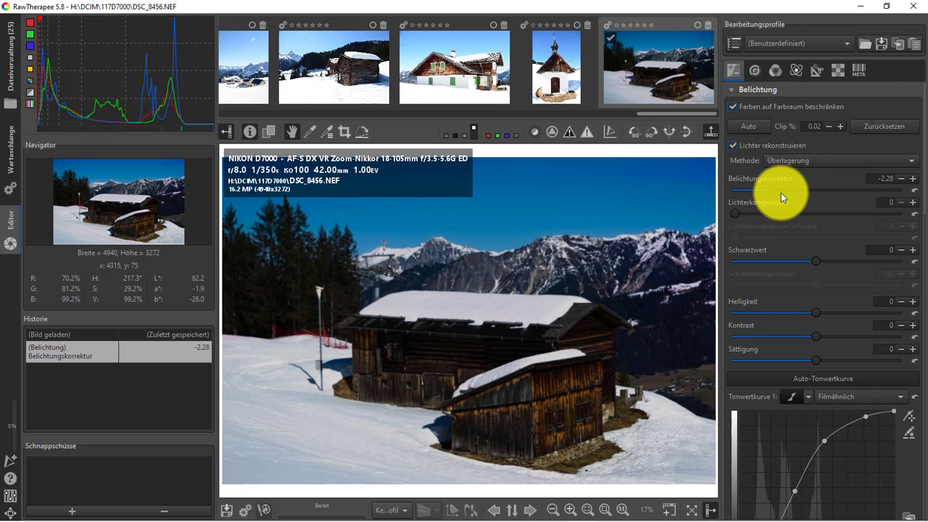
{"action": "left_click_drag", "start_coordinate": [775, 189], "coordinate": [784, 189]}
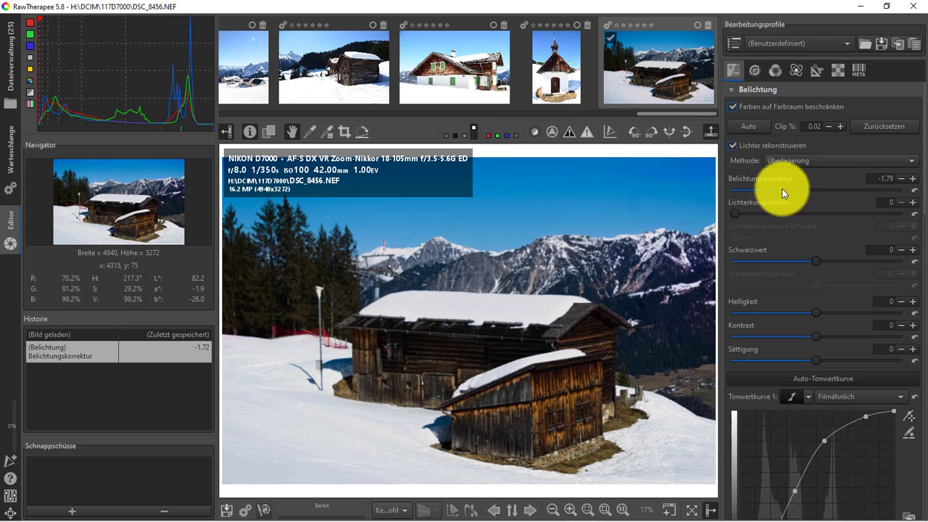
{"action": "left_click_drag", "start_coordinate": [784, 189], "coordinate": [781, 188]}
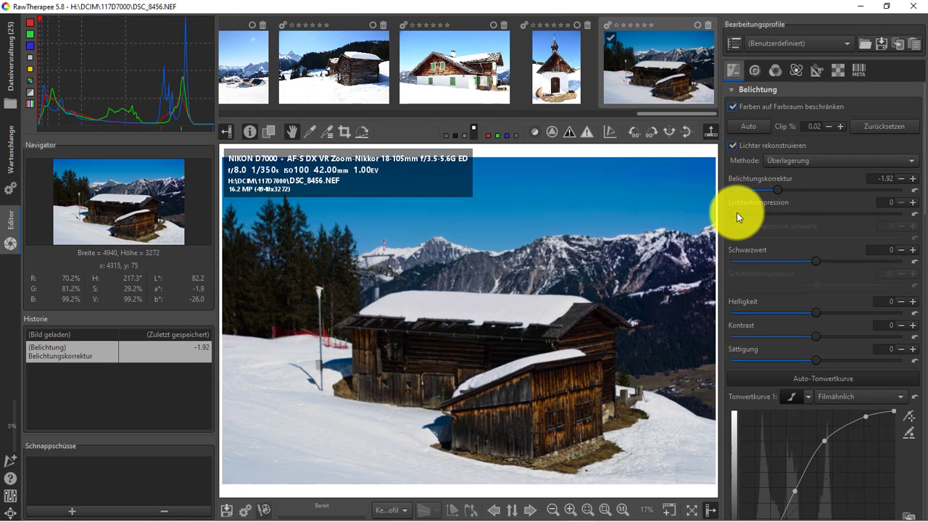
{"action": "left_click_drag", "start_coordinate": [741, 212], "coordinate": [759, 211]}
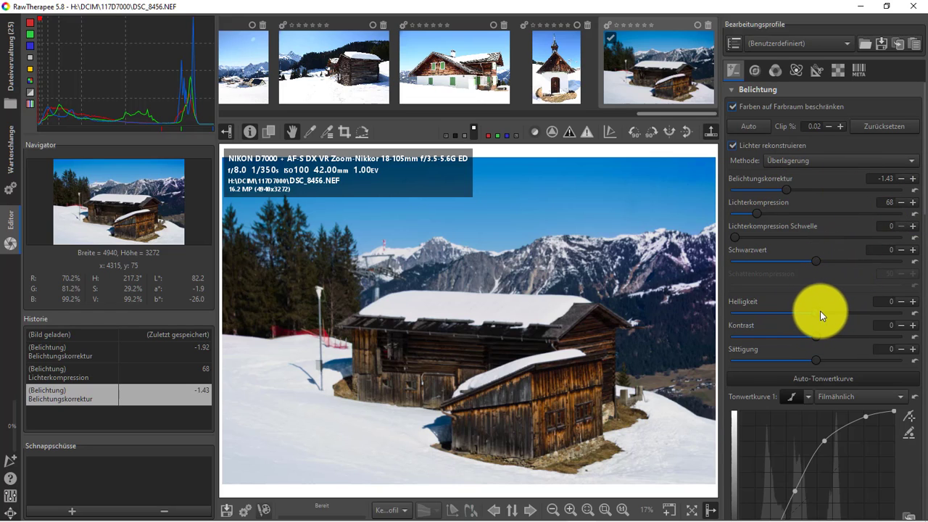
{"action": "mouse_move", "coordinate": [820, 312]}
{"action": "left_mouse_down"}
{"action": "mouse_move", "coordinate": [842, 312]}
{"action": "mouse_move", "coordinate": [810, 316]}
{"action": "left_mouse_up"}
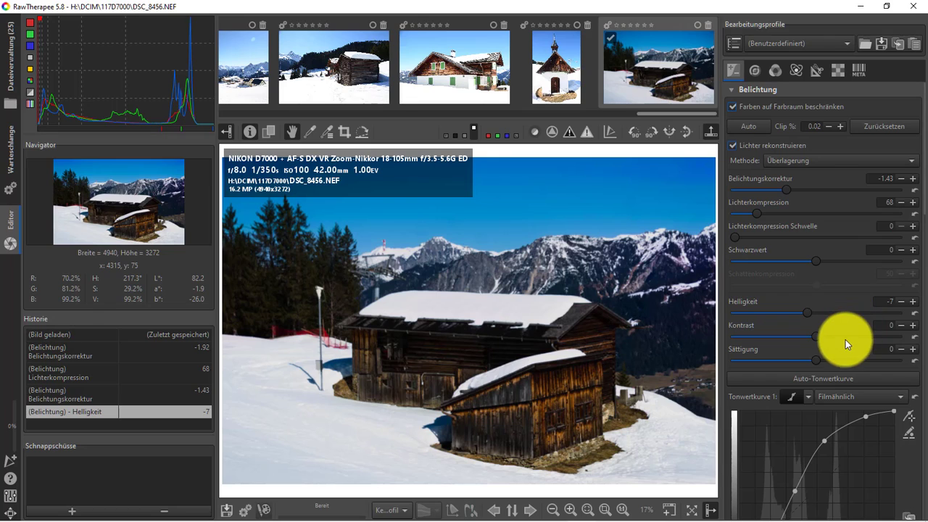
{"action": "left_click", "coordinate": [818, 335]}
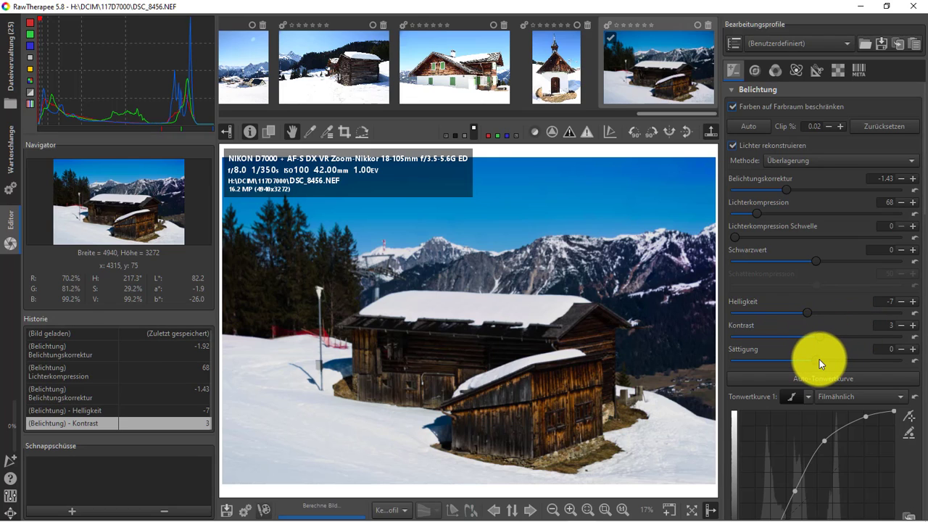
{"action": "left_click", "coordinate": [823, 360]}
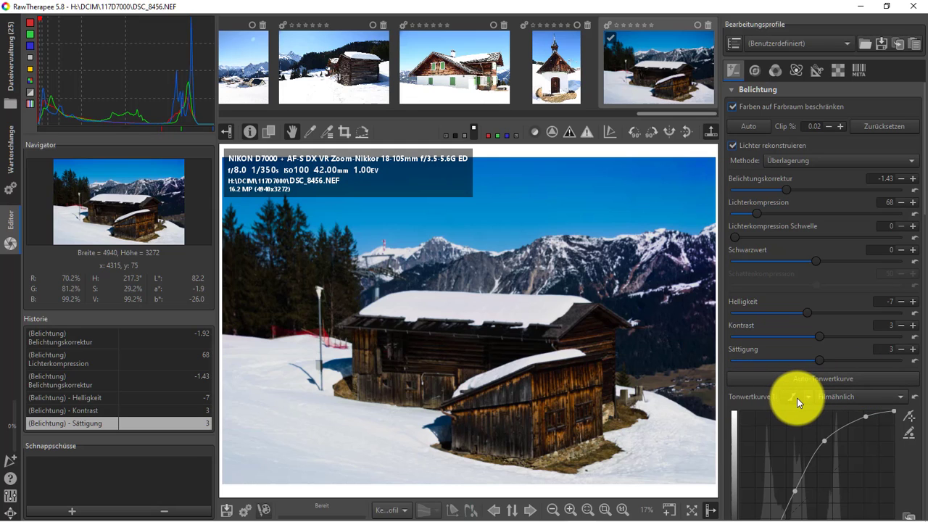
{"action": "scroll", "coordinate": [821, 380], "scroll_direction": "down", "scroll_amount": 3}
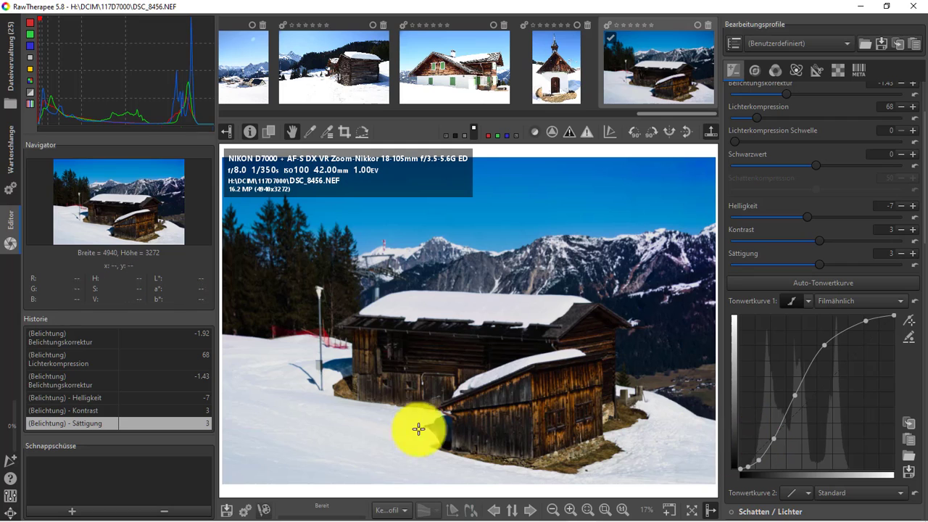
{"action": "scroll", "coordinate": [819, 421], "scroll_direction": "down", "scroll_amount": 3}
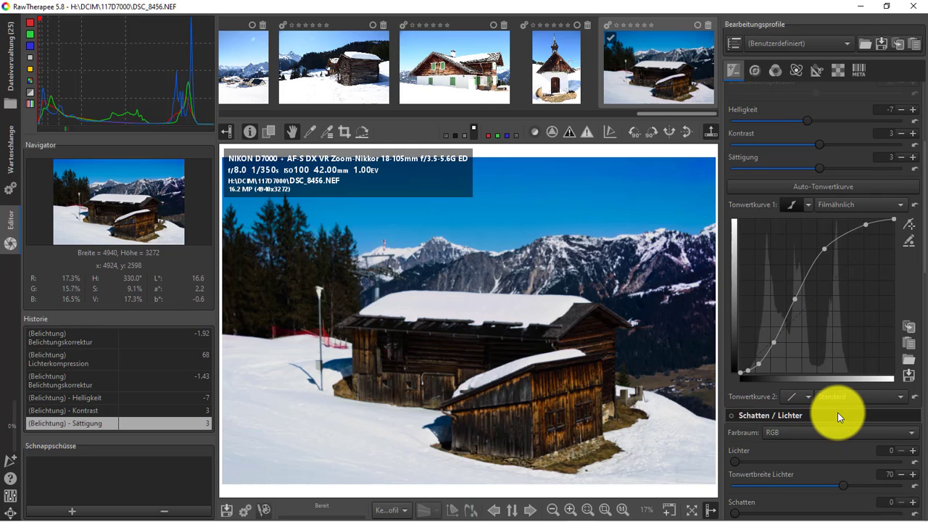
{"action": "scroll", "coordinate": [838, 413], "scroll_direction": "down", "scroll_amount": 2}
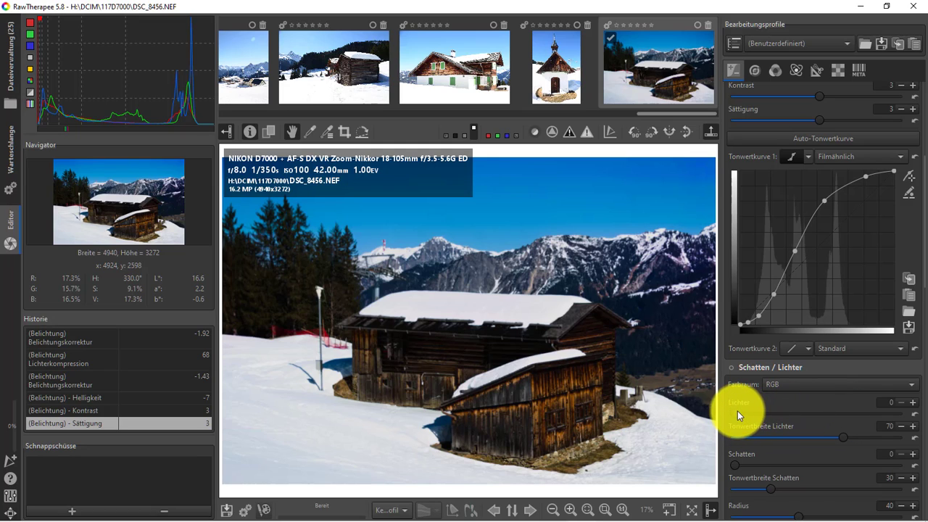
{"action": "left_click_drag", "start_coordinate": [744, 413], "coordinate": [753, 412]}
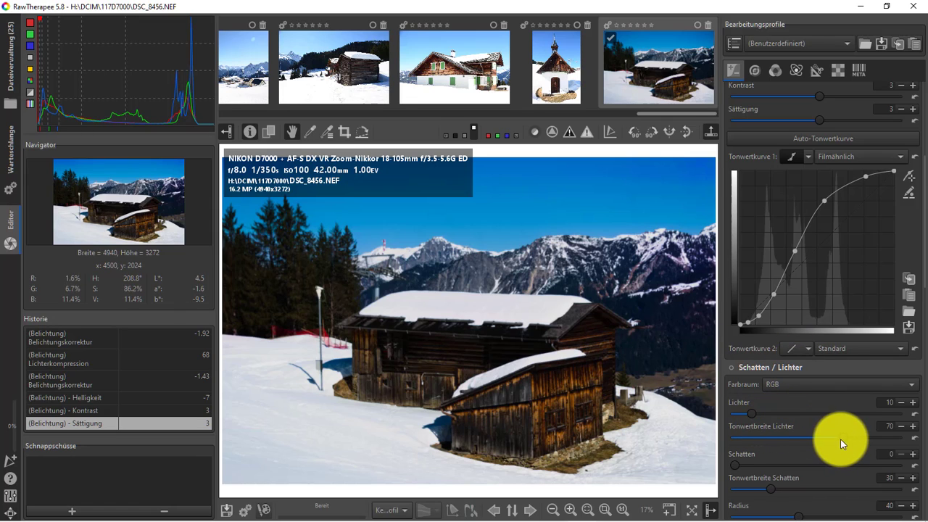
{"action": "left_click_drag", "start_coordinate": [840, 438], "coordinate": [823, 443]}
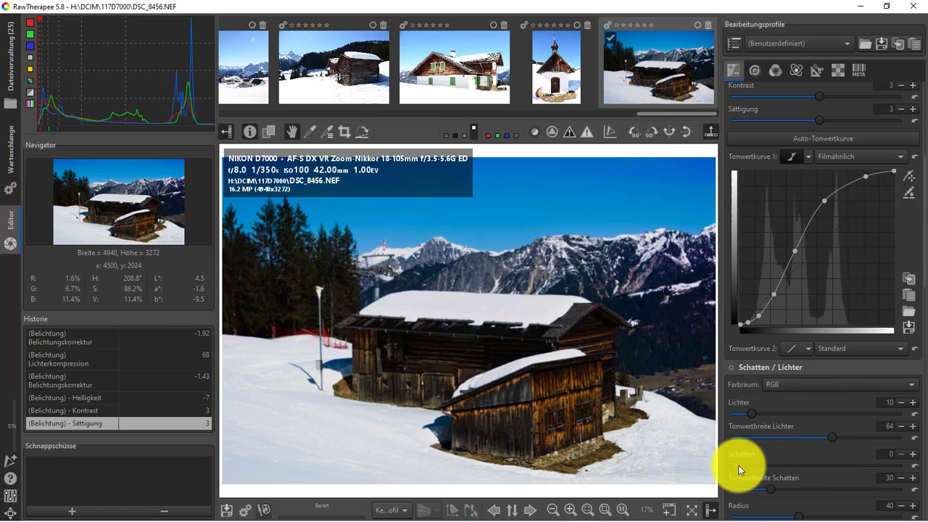
{"action": "left_click_drag", "start_coordinate": [734, 465], "coordinate": [747, 466]}
{"action": "scroll", "coordinate": [792, 433], "scroll_direction": "down", "scroll_amount": 2}
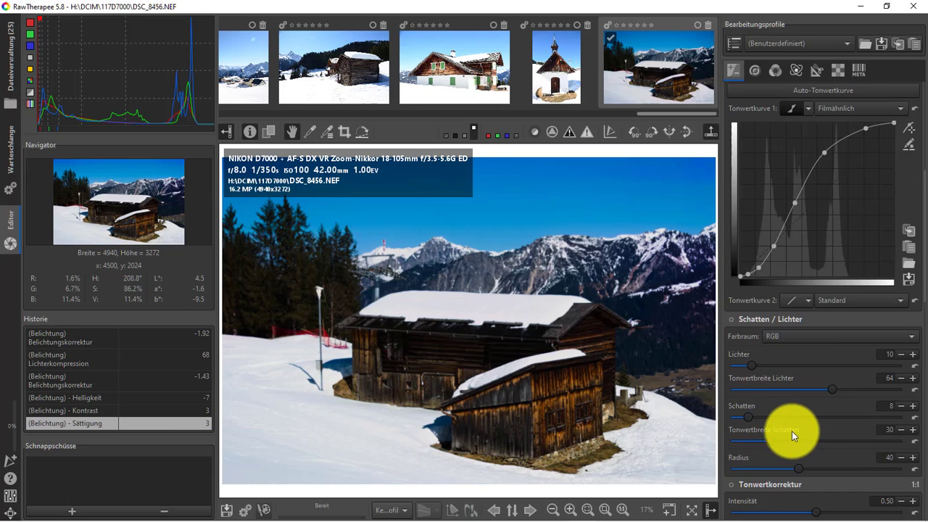
{"action": "scroll", "coordinate": [792, 430], "scroll_direction": "down", "scroll_amount": 2}
{"action": "scroll", "coordinate": [807, 468], "scroll_direction": "down", "scroll_amount": 5}
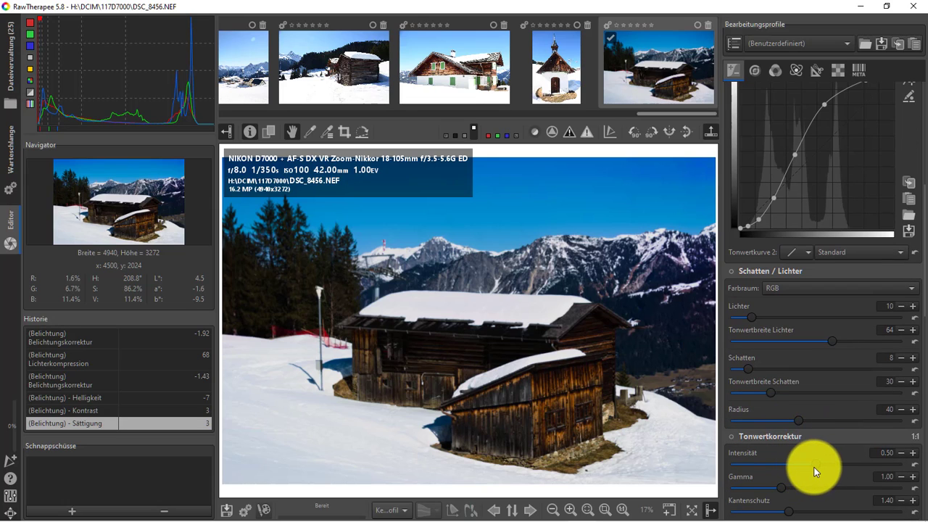
{"action": "scroll", "coordinate": [817, 457], "scroll_direction": "down", "scroll_amount": 4}
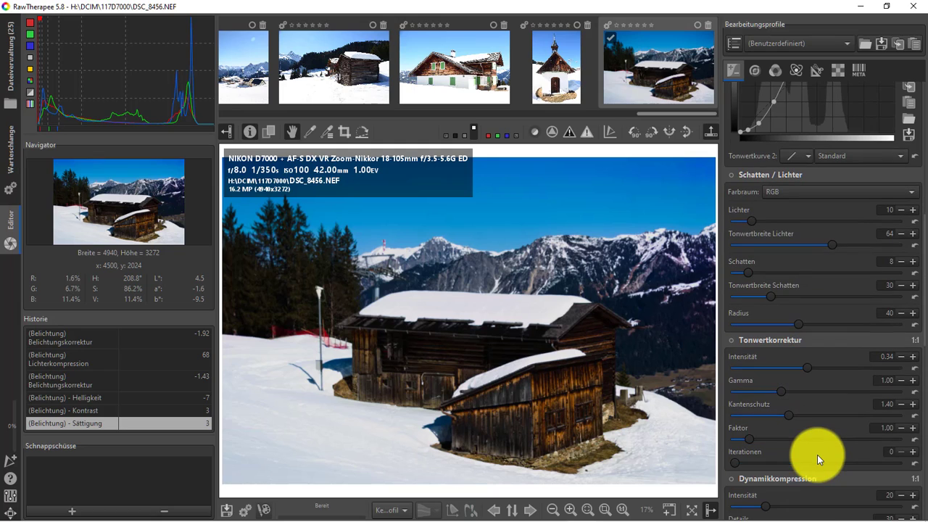
{"action": "scroll", "coordinate": [818, 486], "scroll_direction": "down", "scroll_amount": 4}
{"action": "scroll", "coordinate": [818, 496], "scroll_direction": "down", "scroll_amount": 2}
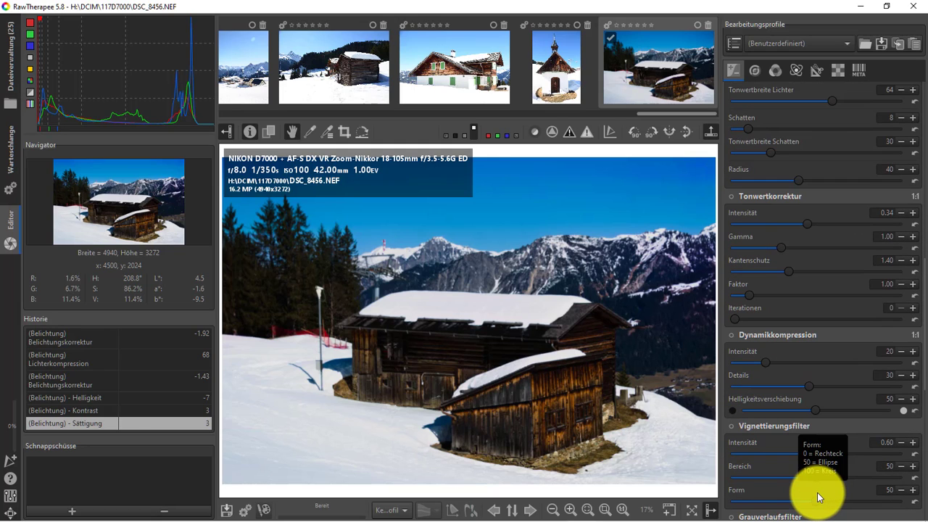
{"action": "scroll", "coordinate": [785, 492], "scroll_direction": "down", "scroll_amount": 4}
{"action": "scroll", "coordinate": [785, 492], "scroll_direction": "down", "scroll_amount": 4}
{"action": "scroll", "coordinate": [785, 498], "scroll_direction": "down", "scroll_amount": 1}
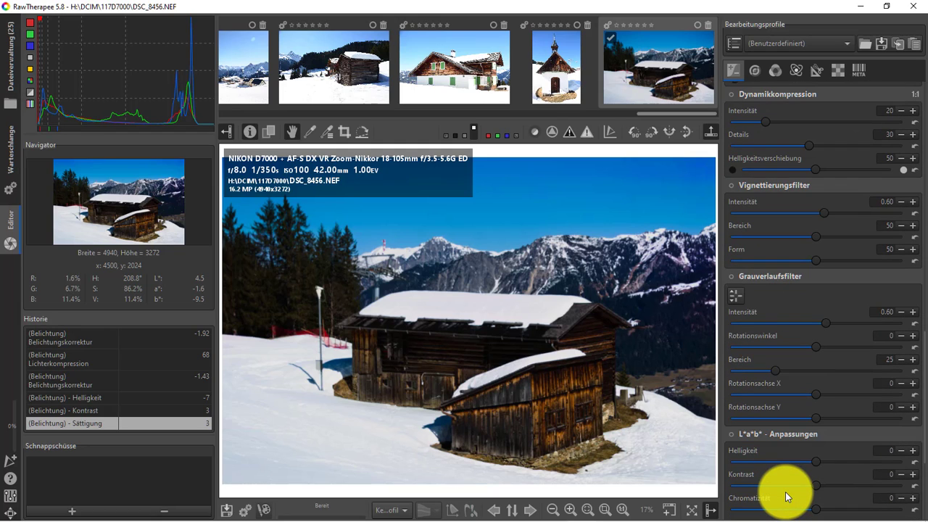
{"action": "scroll", "coordinate": [785, 491], "scroll_direction": "down", "scroll_amount": 3}
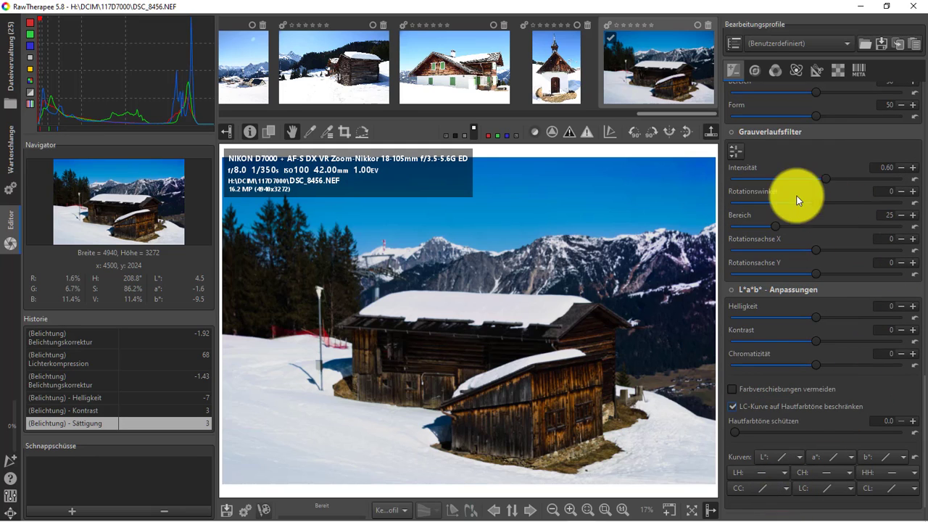
Step: Raise the sharpening threshold and enable edge-only sharpening, tolerance 2337, halo control and luminance only
{"action": "left_click", "coordinate": [754, 73]}
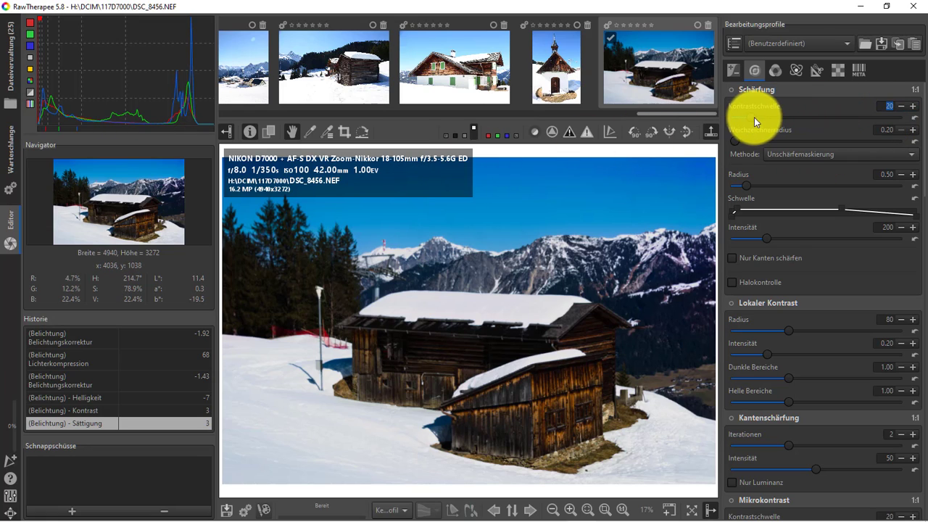
{"action": "left_click_drag", "start_coordinate": [752, 118], "coordinate": [750, 148]}
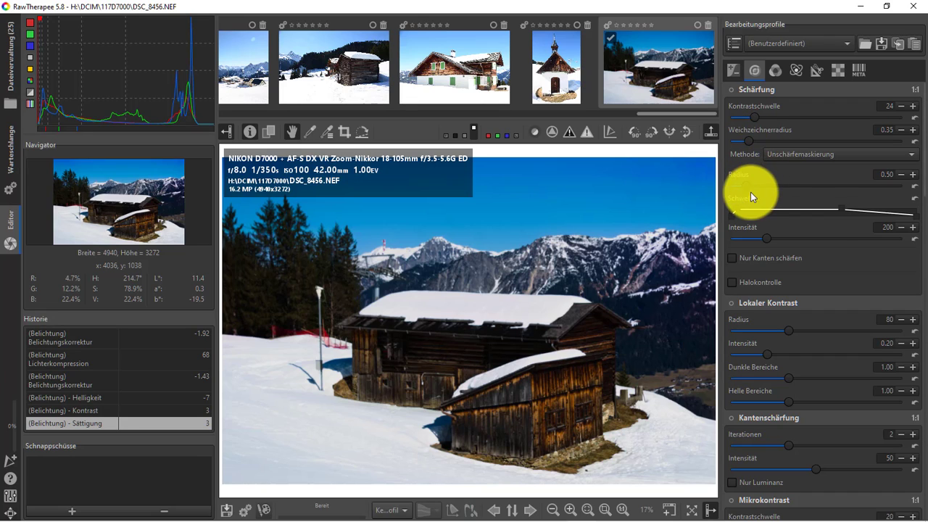
{"action": "left_click", "coordinate": [733, 258]}
{"action": "left_click_drag", "start_coordinate": [767, 307], "coordinate": [776, 309]}
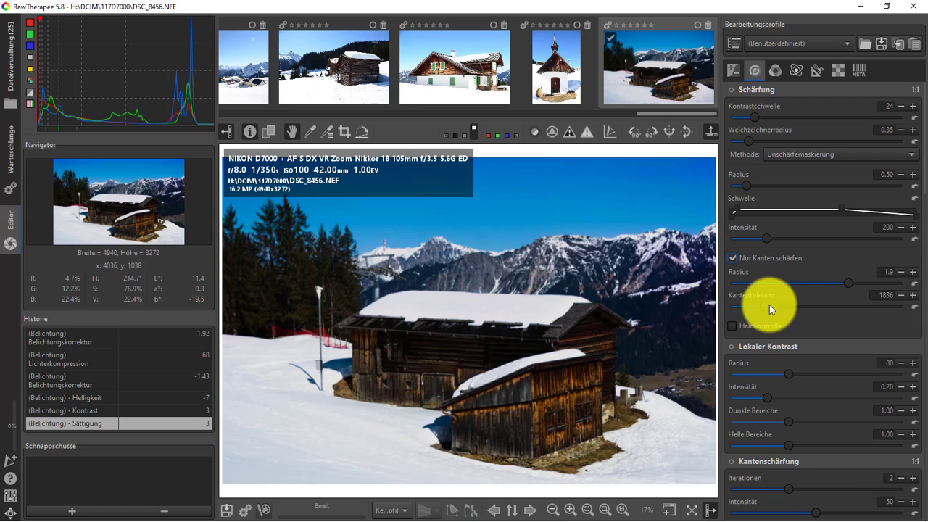
{"action": "left_click", "coordinate": [732, 326]}
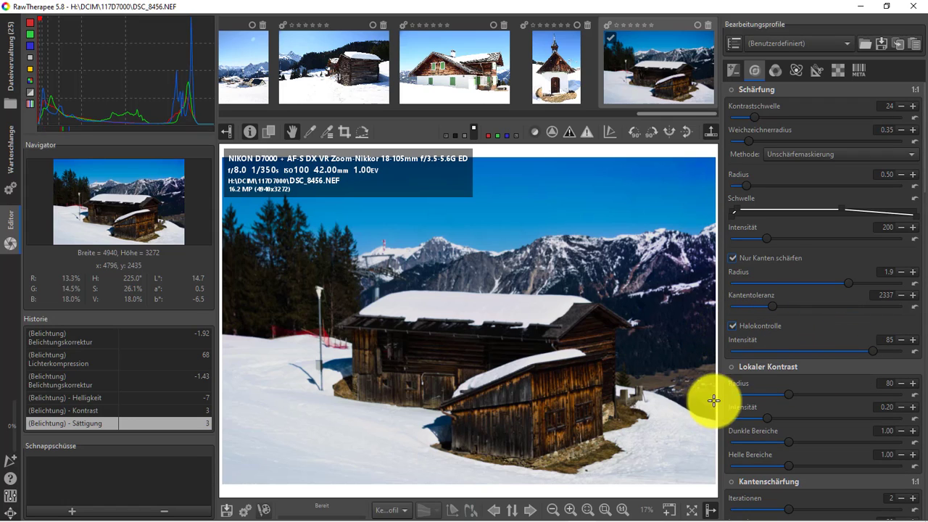
{"action": "scroll", "coordinate": [855, 378], "scroll_direction": "down", "scroll_amount": 2}
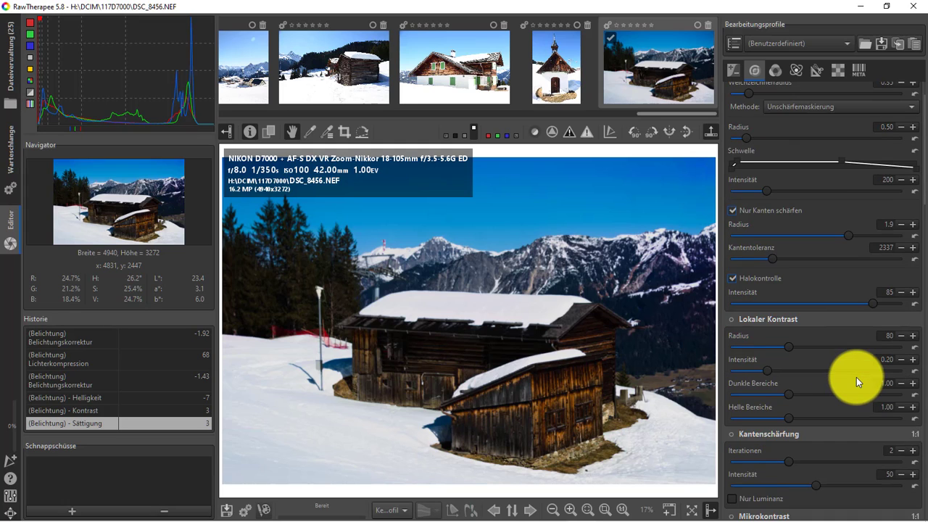
{"action": "scroll", "coordinate": [856, 377], "scroll_direction": "down", "scroll_amount": 2}
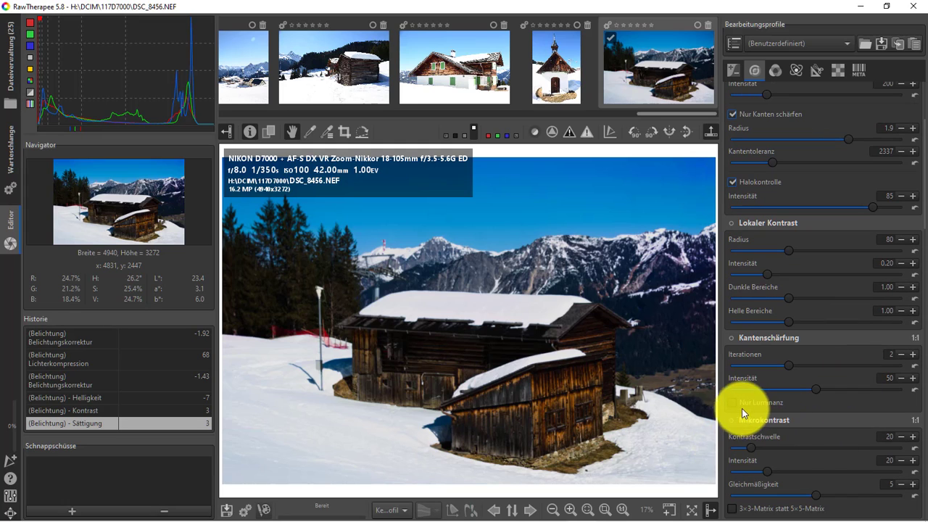
{"action": "left_click", "coordinate": [733, 403]}
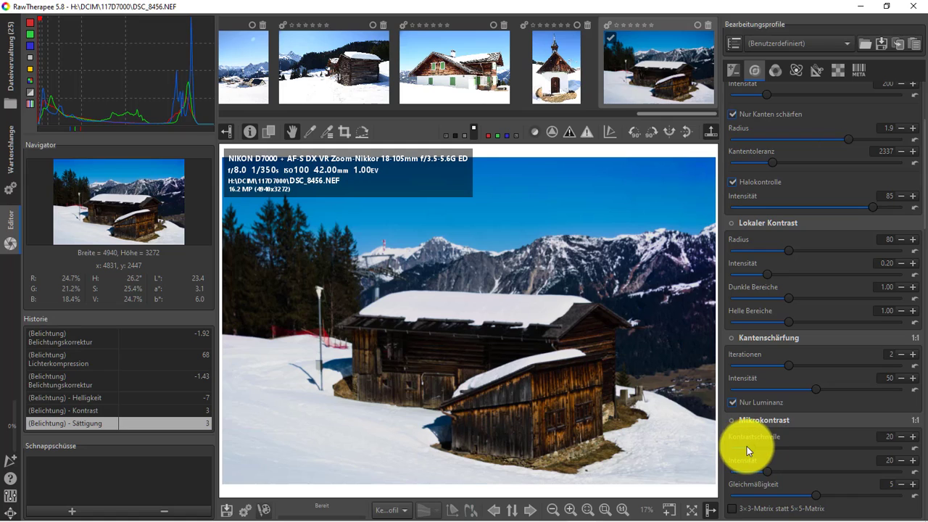
Step: Raise Rauschreduzierung Luminanz to 7.49, with Luminanzdetails at 6.74
{"action": "scroll", "coordinate": [759, 446], "scroll_direction": "up", "scroll_amount": 9}
{"action": "scroll", "coordinate": [775, 471], "scroll_direction": "up", "scroll_amount": 7}
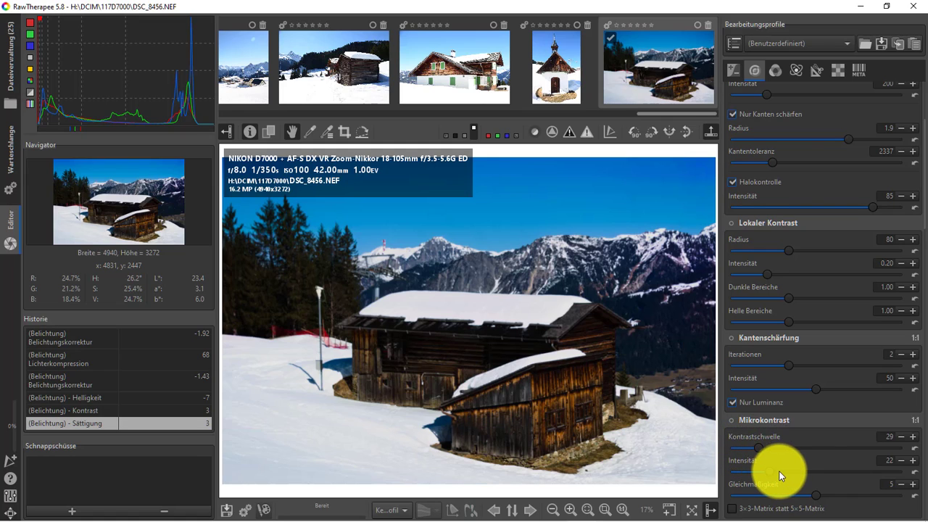
{"action": "scroll", "coordinate": [815, 422], "scroll_direction": "down", "scroll_amount": 3}
{"action": "scroll", "coordinate": [815, 422], "scroll_direction": "down", "scroll_amount": 2}
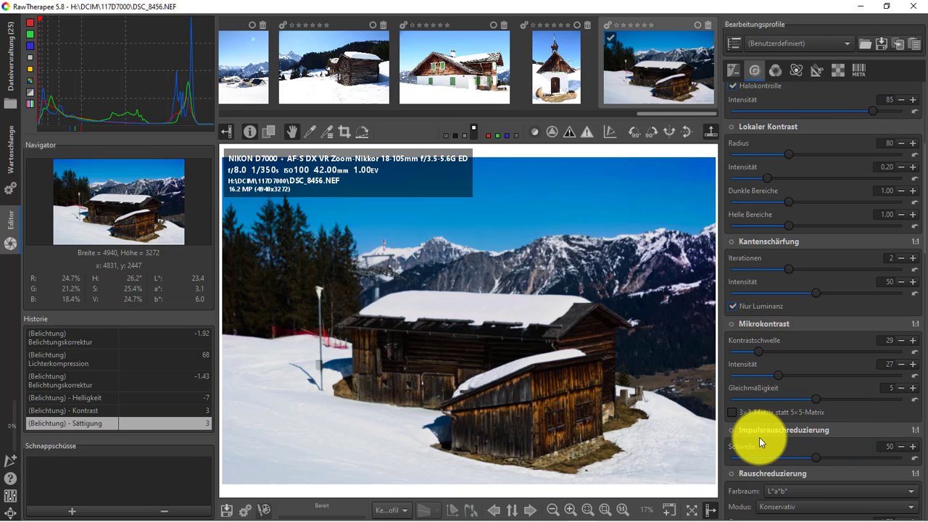
{"action": "scroll", "coordinate": [849, 435], "scroll_direction": "down", "scroll_amount": 2}
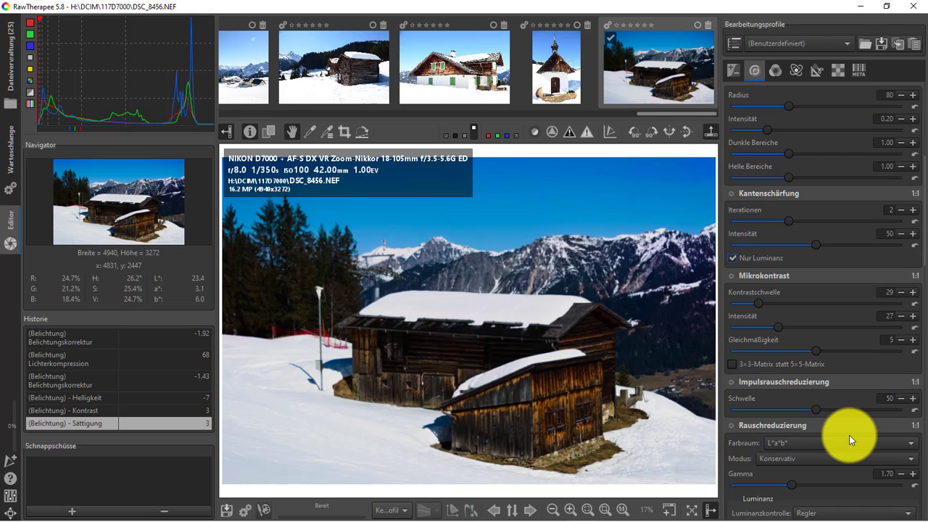
{"action": "scroll", "coordinate": [835, 443], "scroll_direction": "down", "scroll_amount": 2}
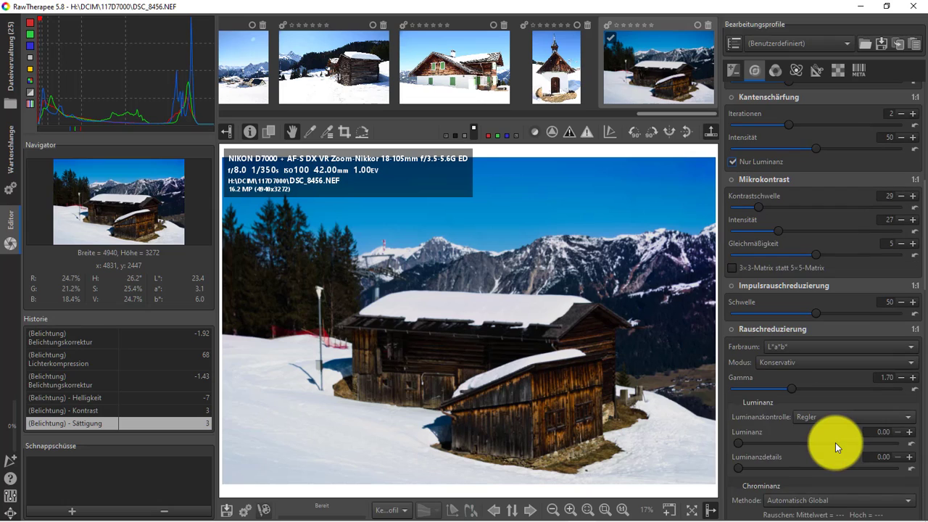
{"action": "left_click_drag", "start_coordinate": [746, 443], "coordinate": [751, 465]}
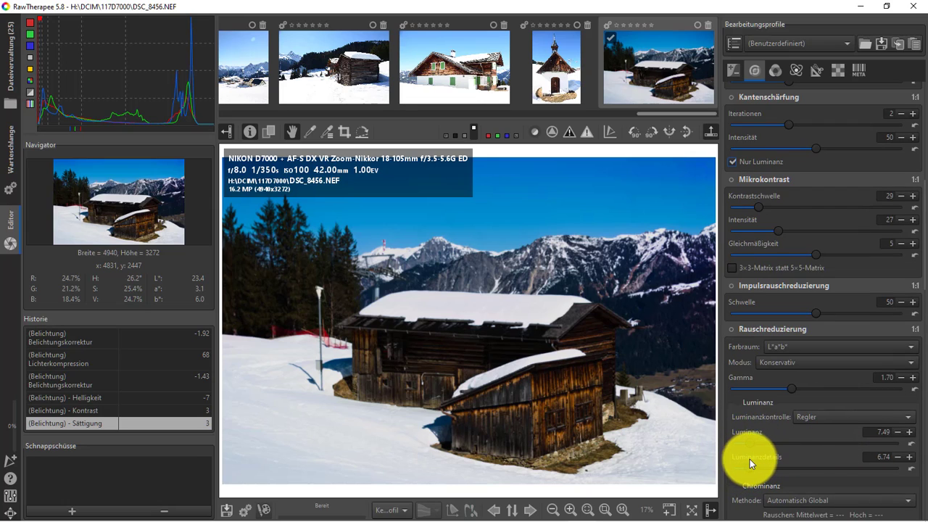
{"action": "scroll", "coordinate": [830, 450], "scroll_direction": "down", "scroll_amount": 2}
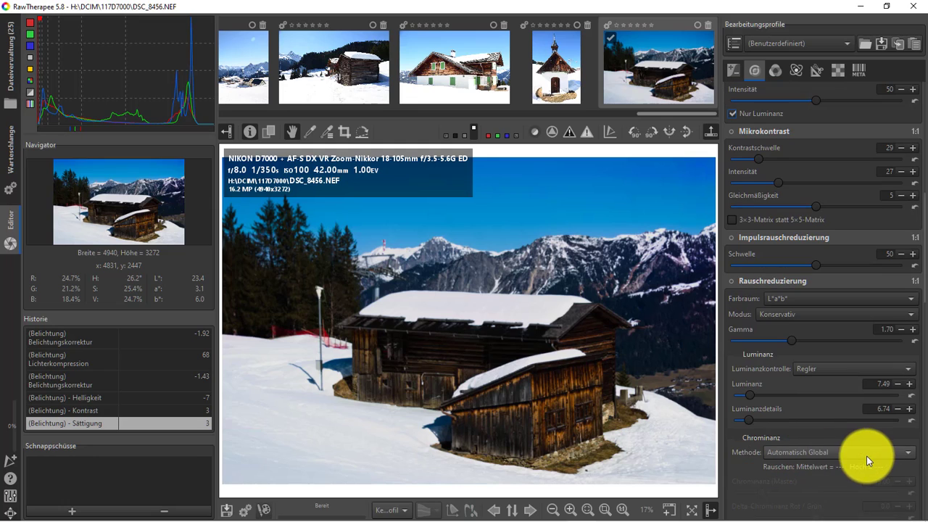
{"action": "scroll", "coordinate": [855, 461], "scroll_direction": "down", "scroll_amount": 5}
{"action": "scroll", "coordinate": [802, 459], "scroll_direction": "down", "scroll_amount": 3}
{"action": "scroll", "coordinate": [826, 462], "scroll_direction": "down", "scroll_amount": 3}
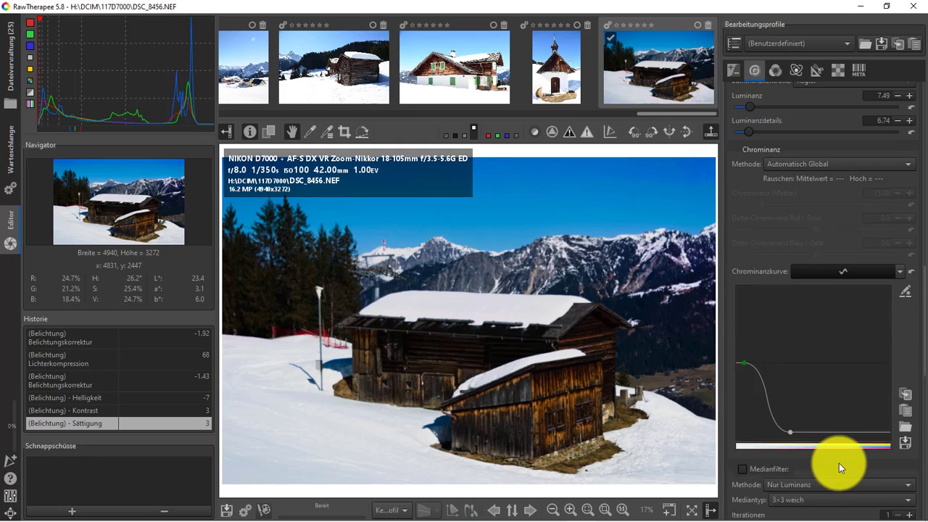
{"action": "scroll", "coordinate": [839, 463], "scroll_direction": "down", "scroll_amount": 1}
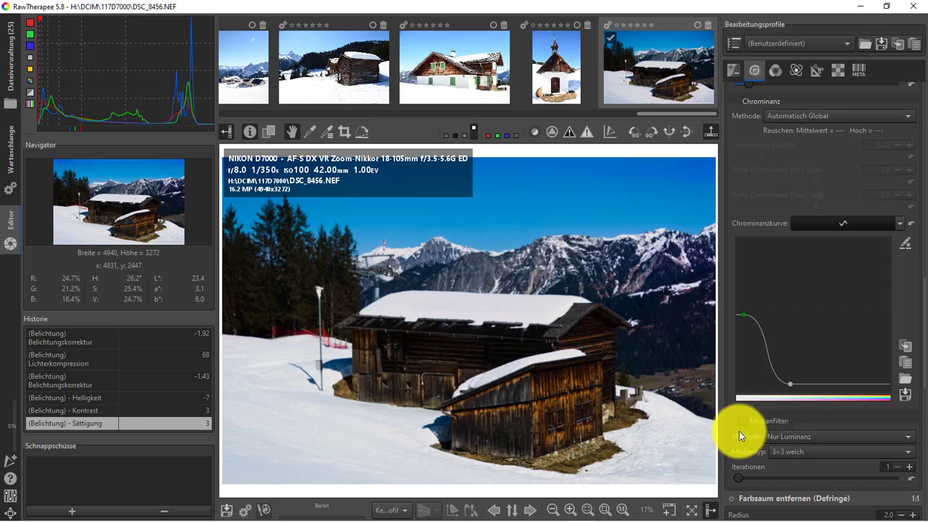
Step: Cool white balance to 4600 K and set channel mixer red-in-red 58, green-channel red -27.7
{"action": "left_click", "coordinate": [775, 69]}
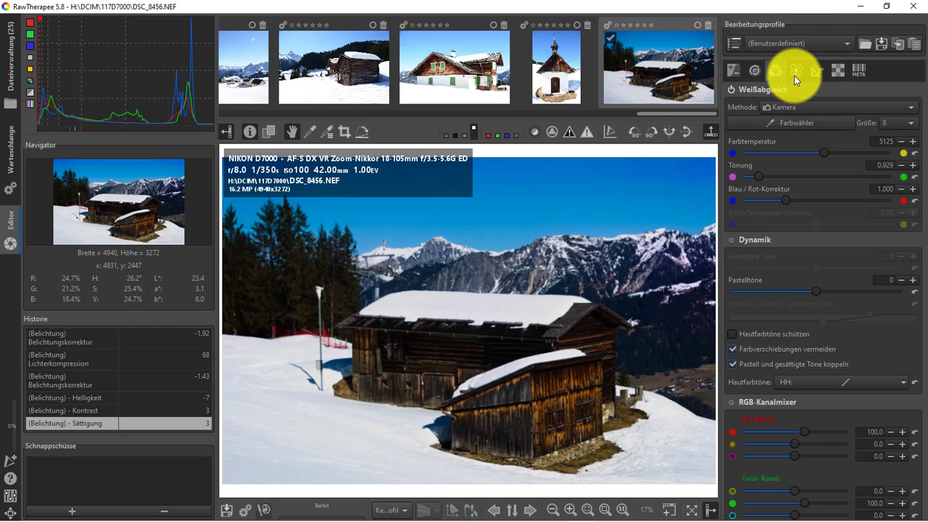
{"action": "left_click_drag", "start_coordinate": [822, 150], "coordinate": [810, 151]}
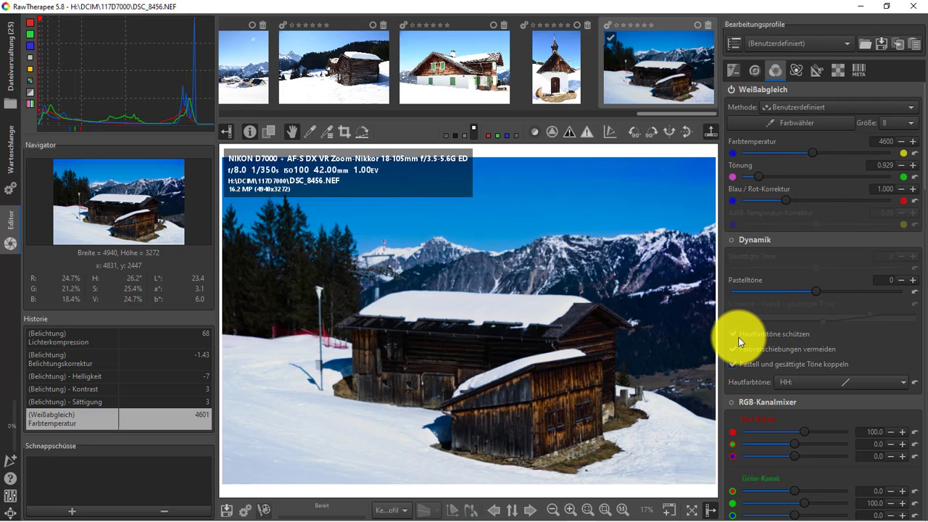
{"action": "scroll", "coordinate": [818, 335], "scroll_direction": "down", "scroll_amount": 1}
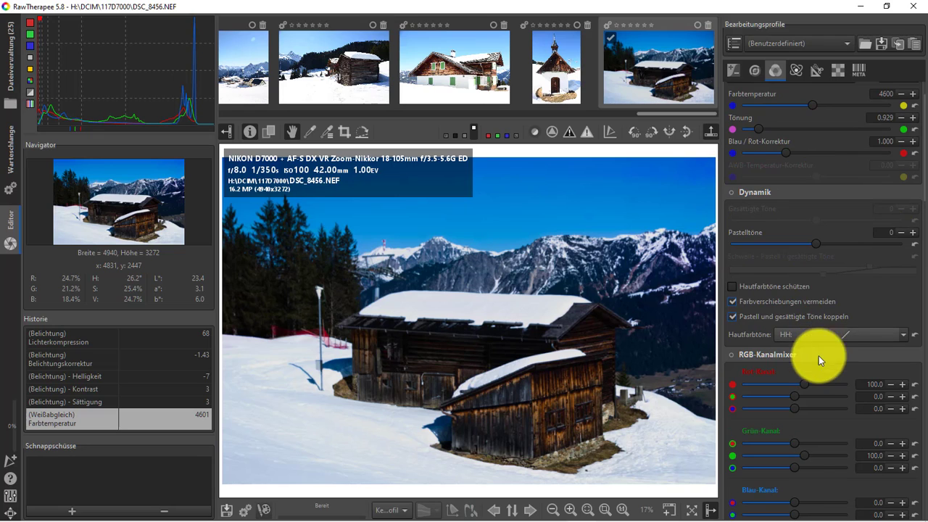
{"action": "mouse_move", "coordinate": [799, 384]}
{"action": "left_mouse_down"}
{"action": "mouse_move", "coordinate": [782, 398]}
{"action": "mouse_move", "coordinate": [787, 411]}
{"action": "left_mouse_up"}
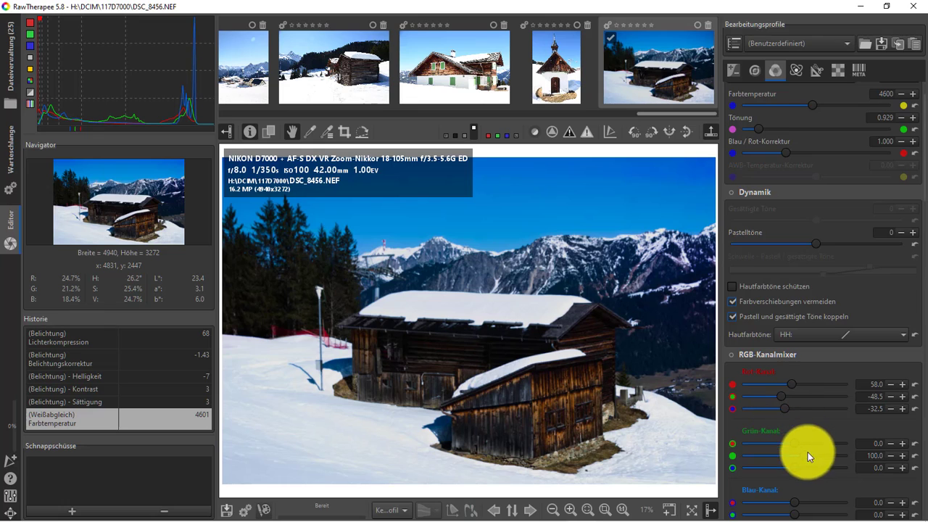
{"action": "left_click_drag", "start_coordinate": [796, 443], "coordinate": [786, 443]}
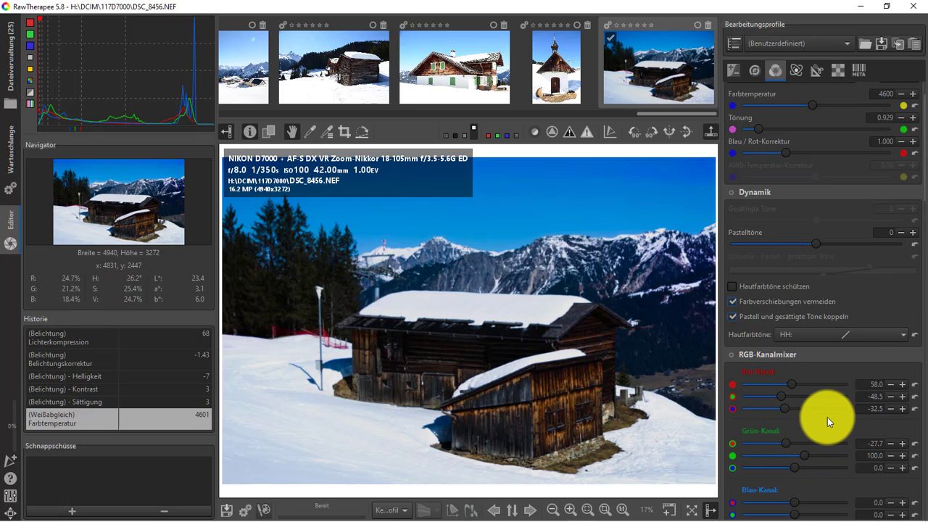
Step: Lower the Schwarz/Weiß red gamma correction to -14
{"action": "scroll", "coordinate": [827, 417], "scroll_direction": "down", "scroll_amount": 3}
{"action": "scroll", "coordinate": [827, 417], "scroll_direction": "down", "scroll_amount": 2}
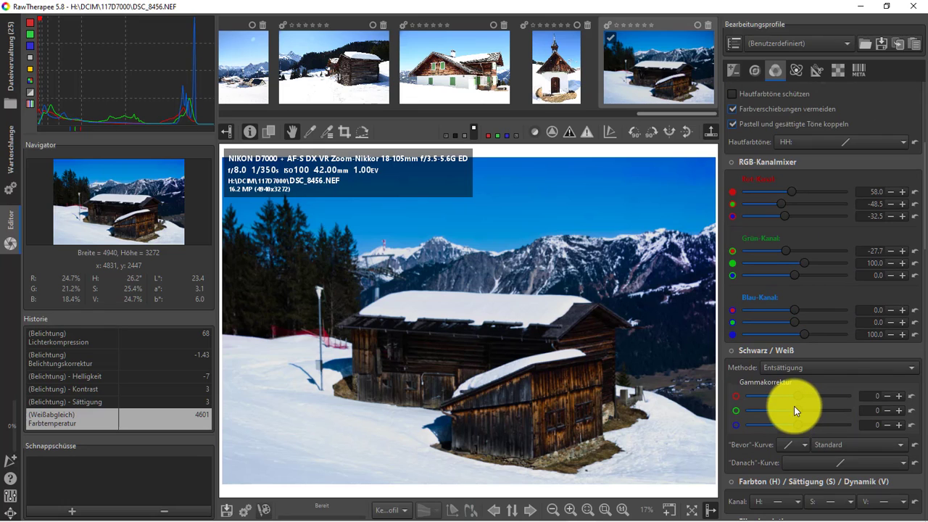
{"action": "left_click_drag", "start_coordinate": [793, 395], "coordinate": [788, 397]}
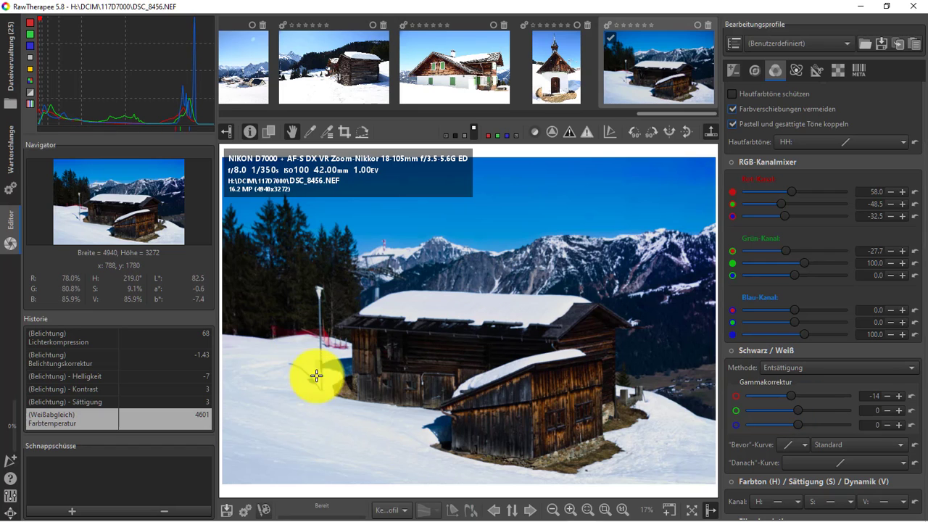
{"action": "scroll", "coordinate": [657, 365], "scroll_direction": "down", "scroll_amount": 1}
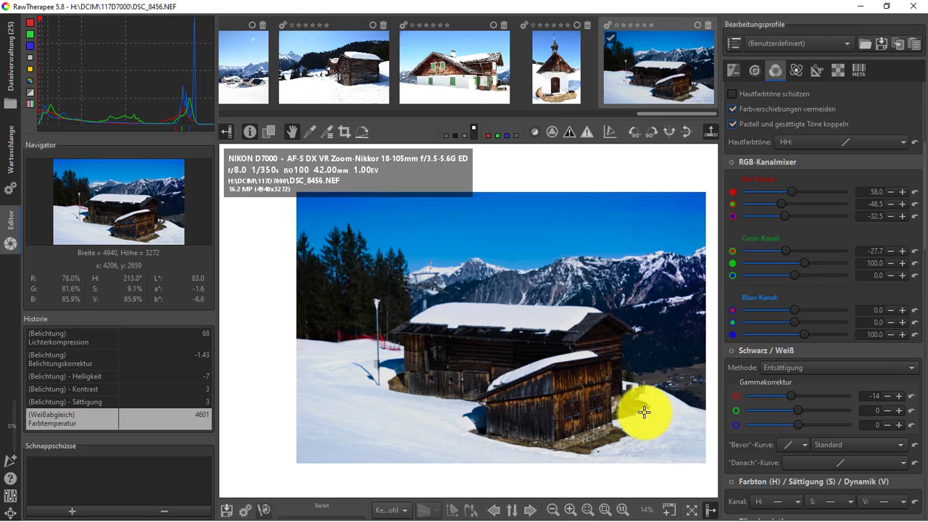
{"action": "scroll", "coordinate": [642, 411], "scroll_direction": "up", "scroll_amount": 1}
{"action": "scroll", "coordinate": [863, 475], "scroll_direction": "down", "scroll_amount": 3}
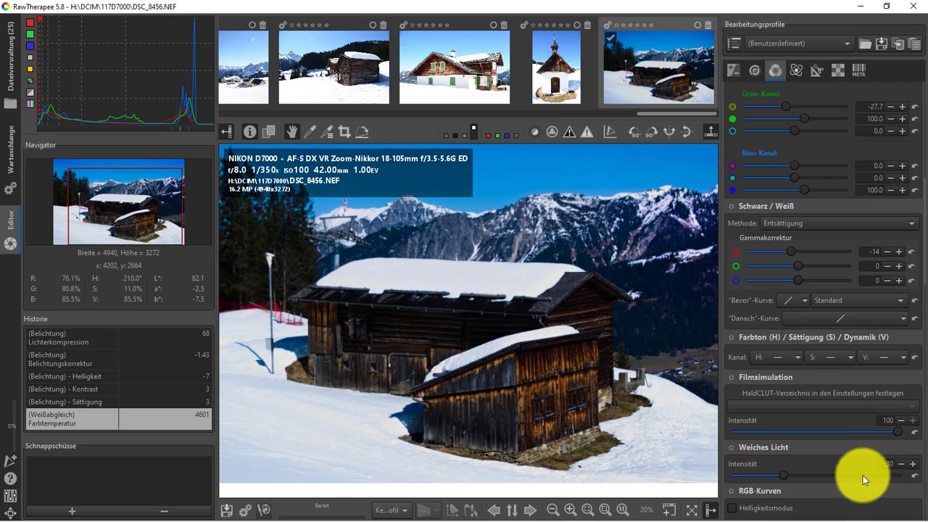
{"action": "scroll", "coordinate": [863, 475], "scroll_direction": "down", "scroll_amount": 3}
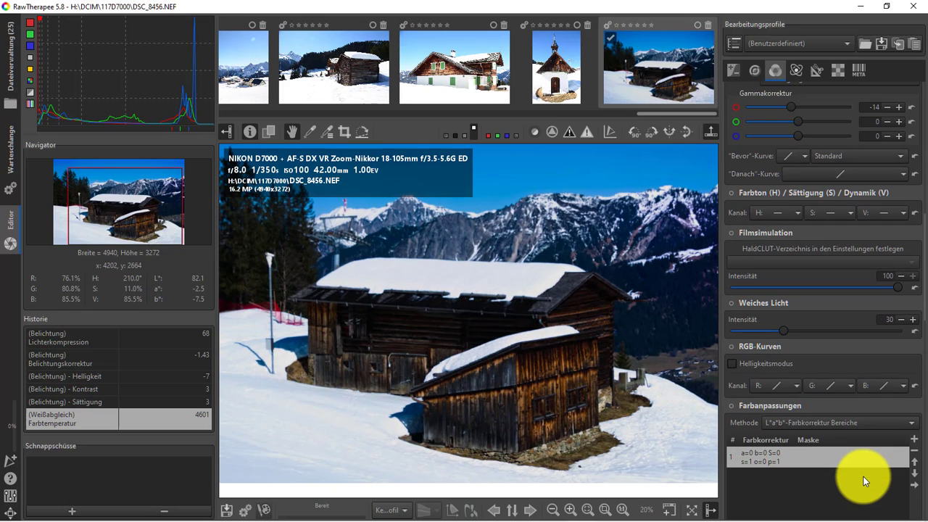
Step: Raise the Retinex Intensität from 20 to 26 in the Erweitert tools
{"action": "left_click", "coordinate": [795, 70]}
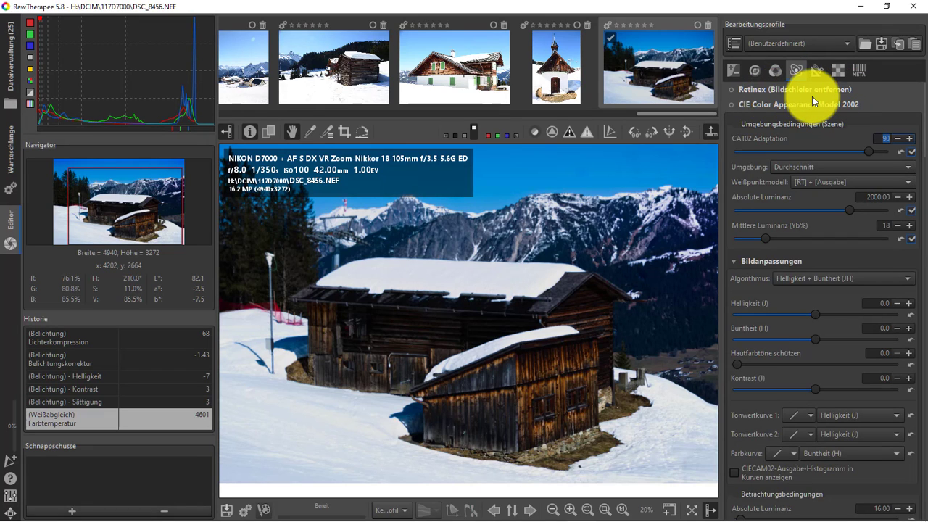
{"action": "left_click", "coordinate": [802, 92]}
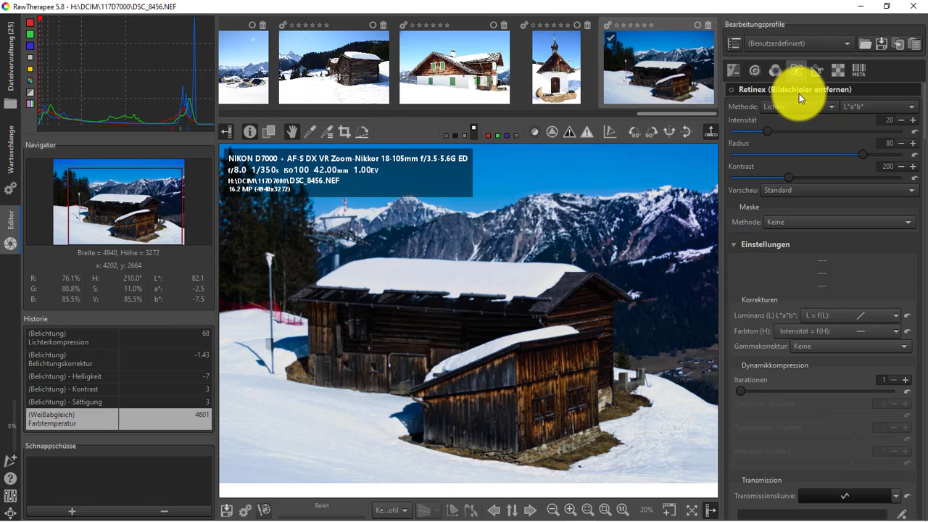
{"action": "left_click_drag", "start_coordinate": [767, 131], "coordinate": [778, 131]}
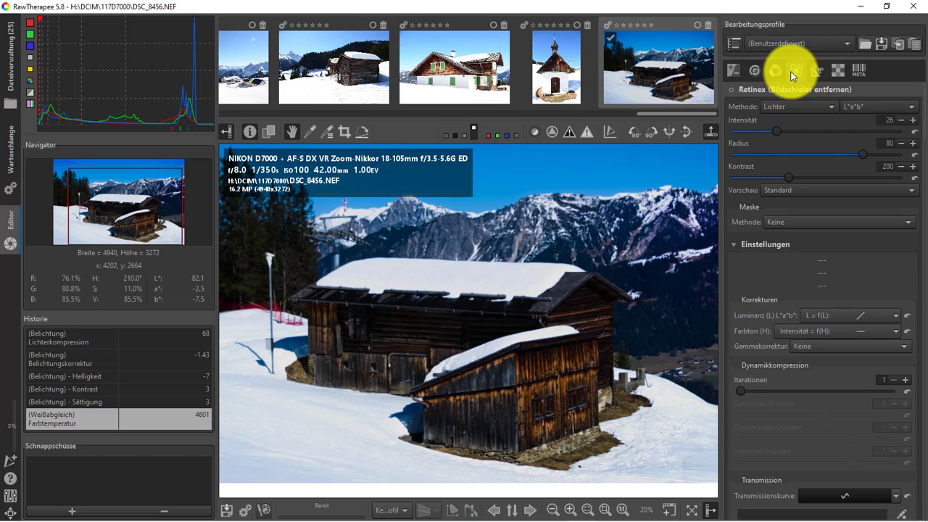
Step: Set the raw Grün-Ausgleich (green equilibration) to 3
{"action": "left_click", "coordinate": [817, 75]}
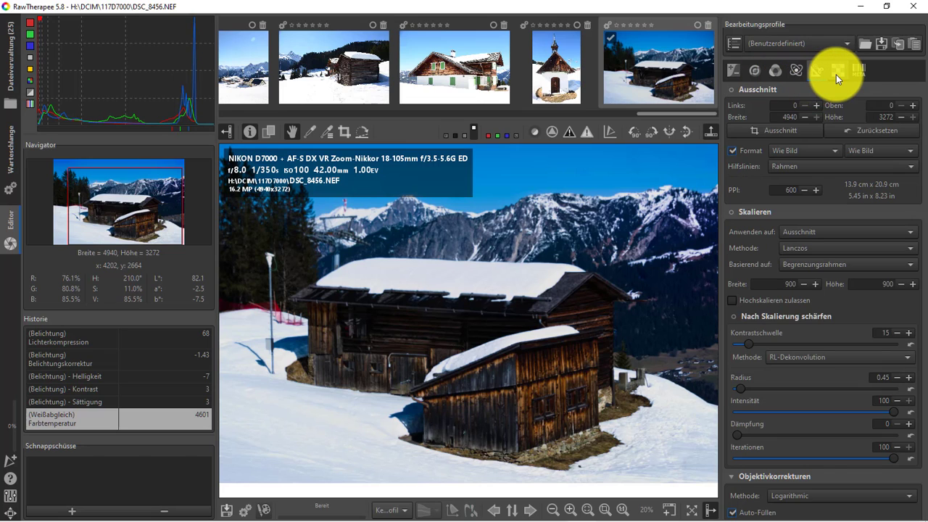
{"action": "left_click", "coordinate": [835, 74]}
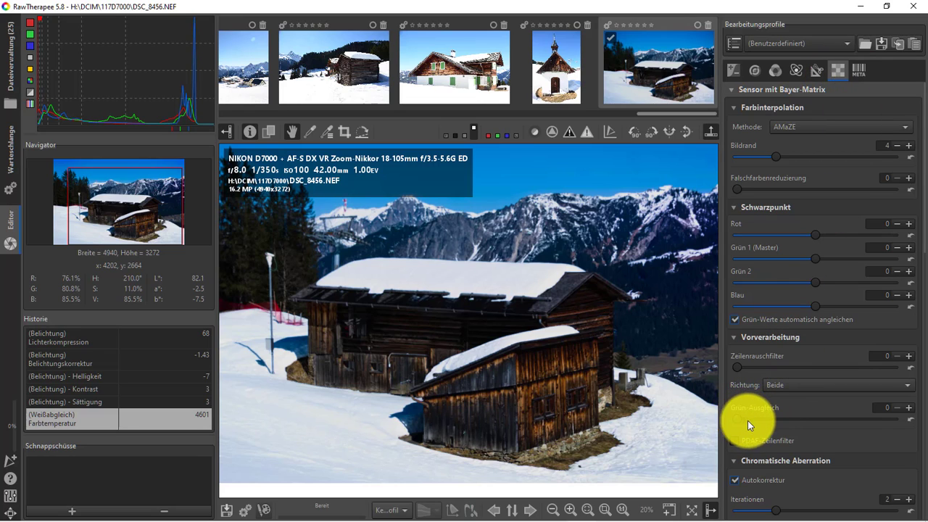
{"action": "left_click_drag", "start_coordinate": [758, 423], "coordinate": [741, 420]}
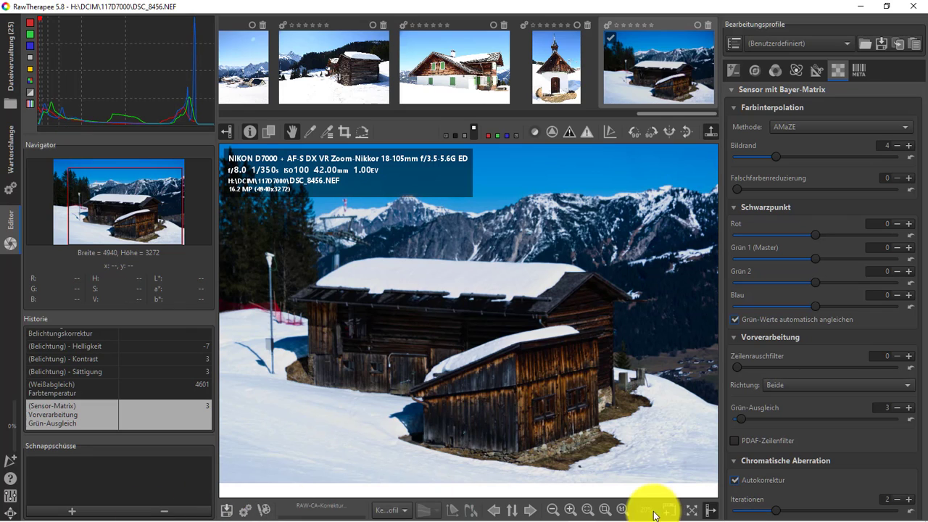
Step: Choose Desktop > golm > facebook.com as the save location for DSC_8456.jpg
{"action": "left_click", "coordinate": [226, 511]}
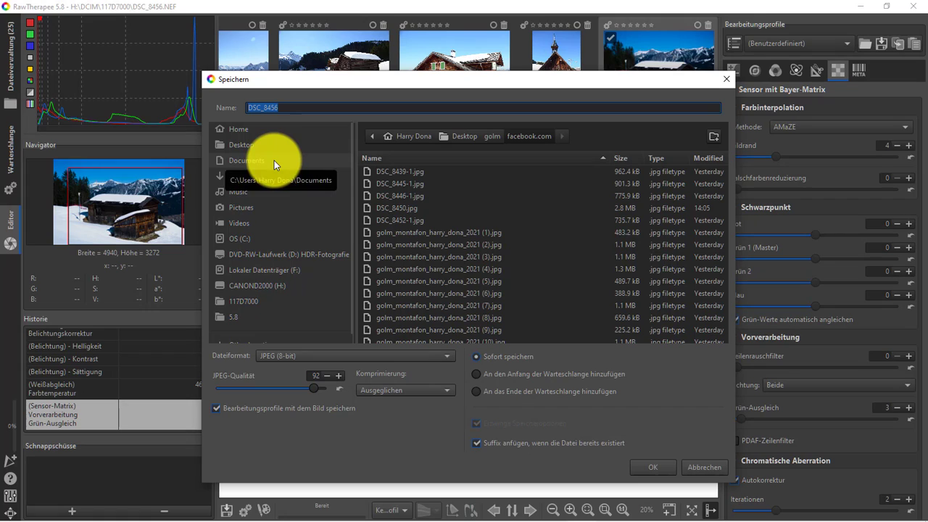
{"action": "left_click", "coordinate": [247, 147]}
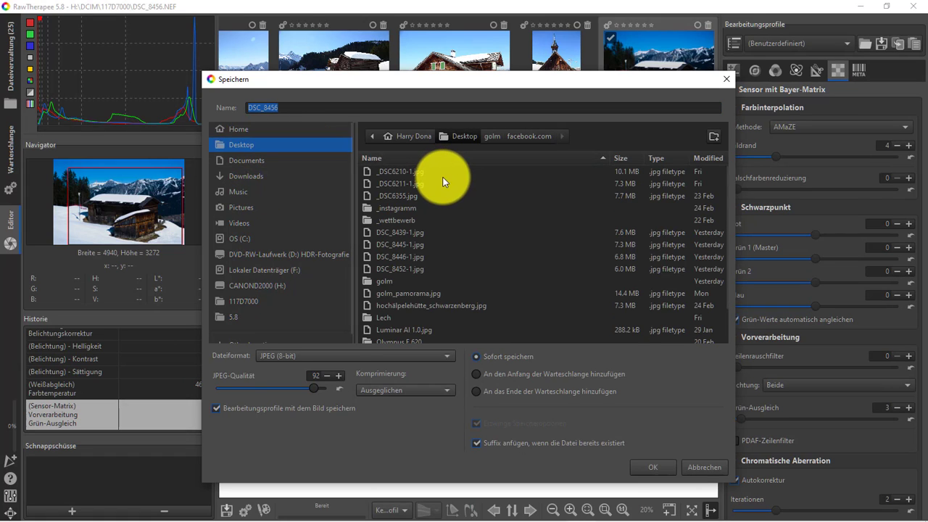
{"action": "left_click", "coordinate": [379, 282]}
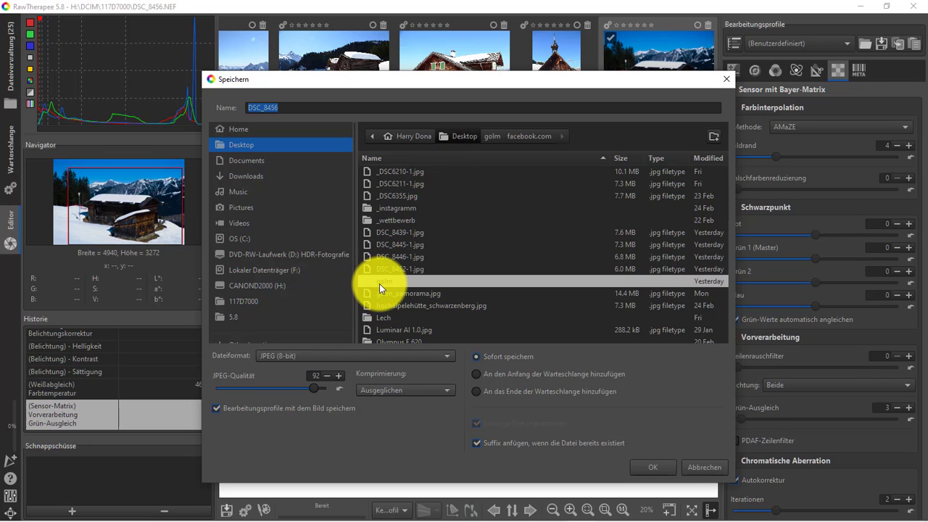
{"action": "double_click", "coordinate": [379, 281]}
{"action": "double_click", "coordinate": [420, 172]}
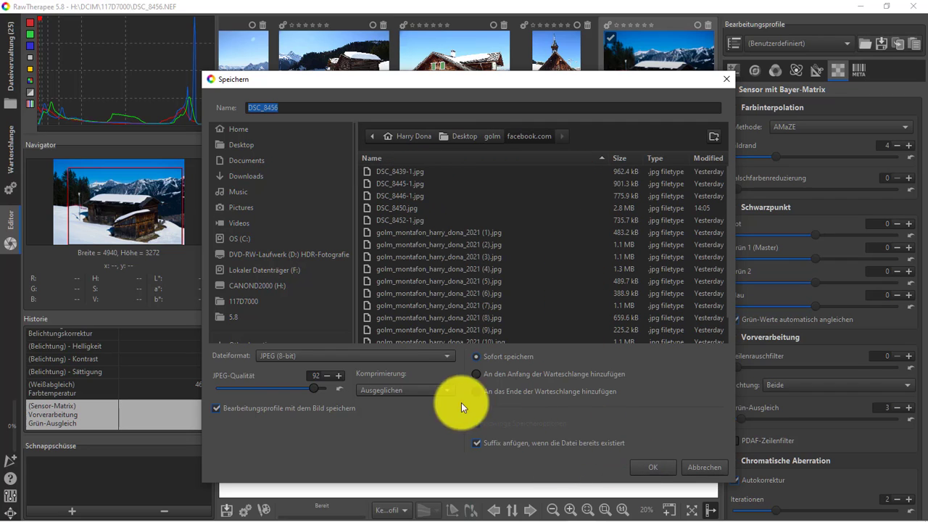
Step: Keep the JPEG (8-bit) format and set compression to Beste Qualität
{"action": "left_click", "coordinate": [450, 355]}
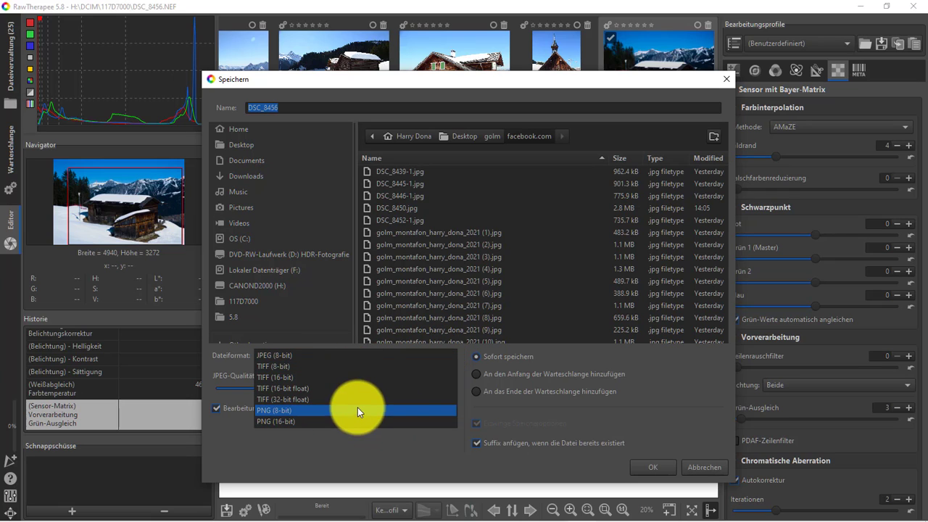
{"action": "left_click", "coordinate": [348, 354]}
{"action": "left_click", "coordinate": [446, 391]}
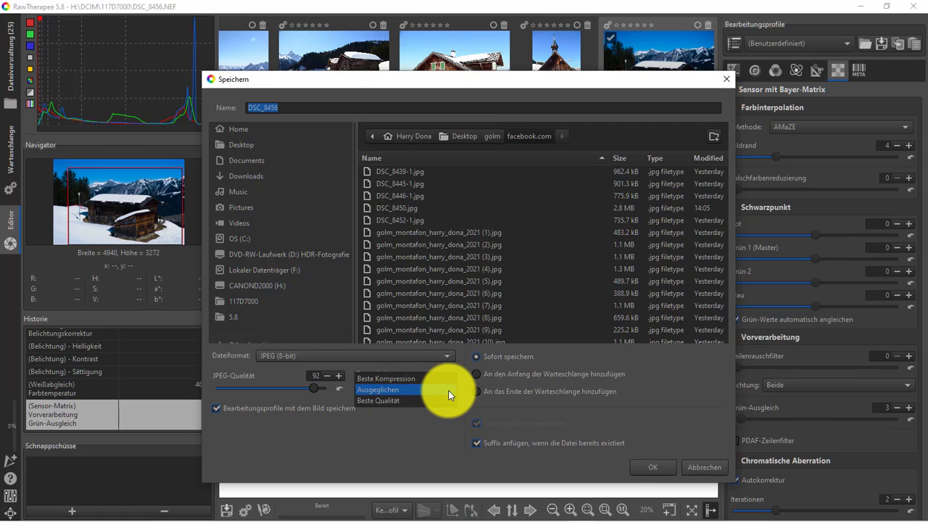
{"action": "left_click", "coordinate": [422, 403]}
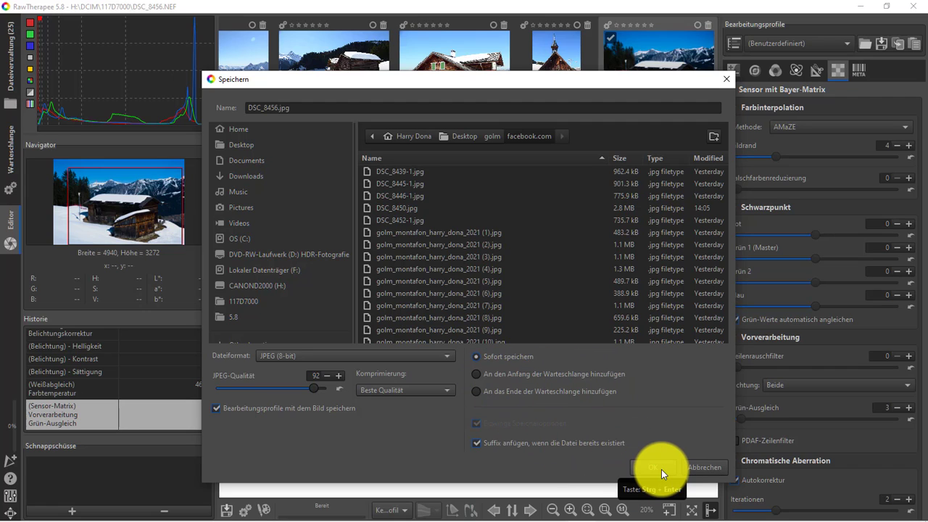
Step: Close the Speichern dialog to return to the edited DSC_8456.NEF photo
{"action": "left_click", "coordinate": [727, 80]}
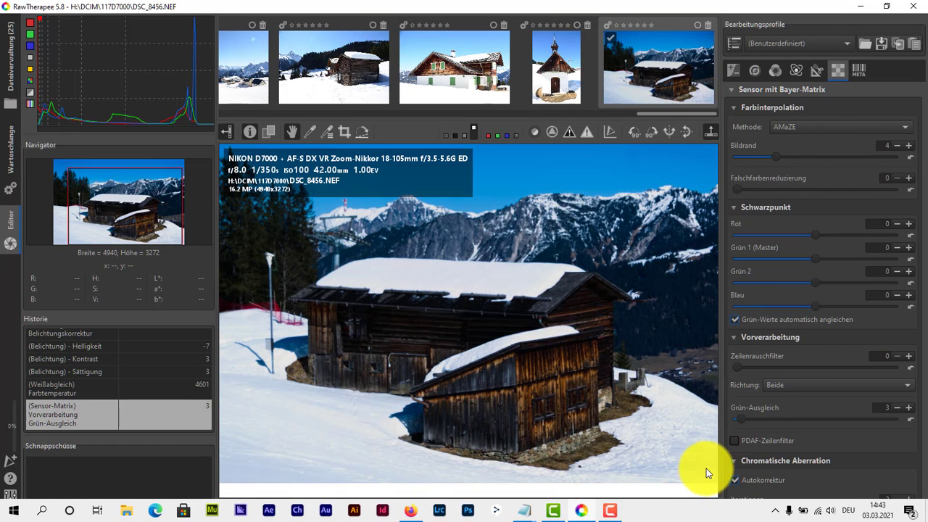